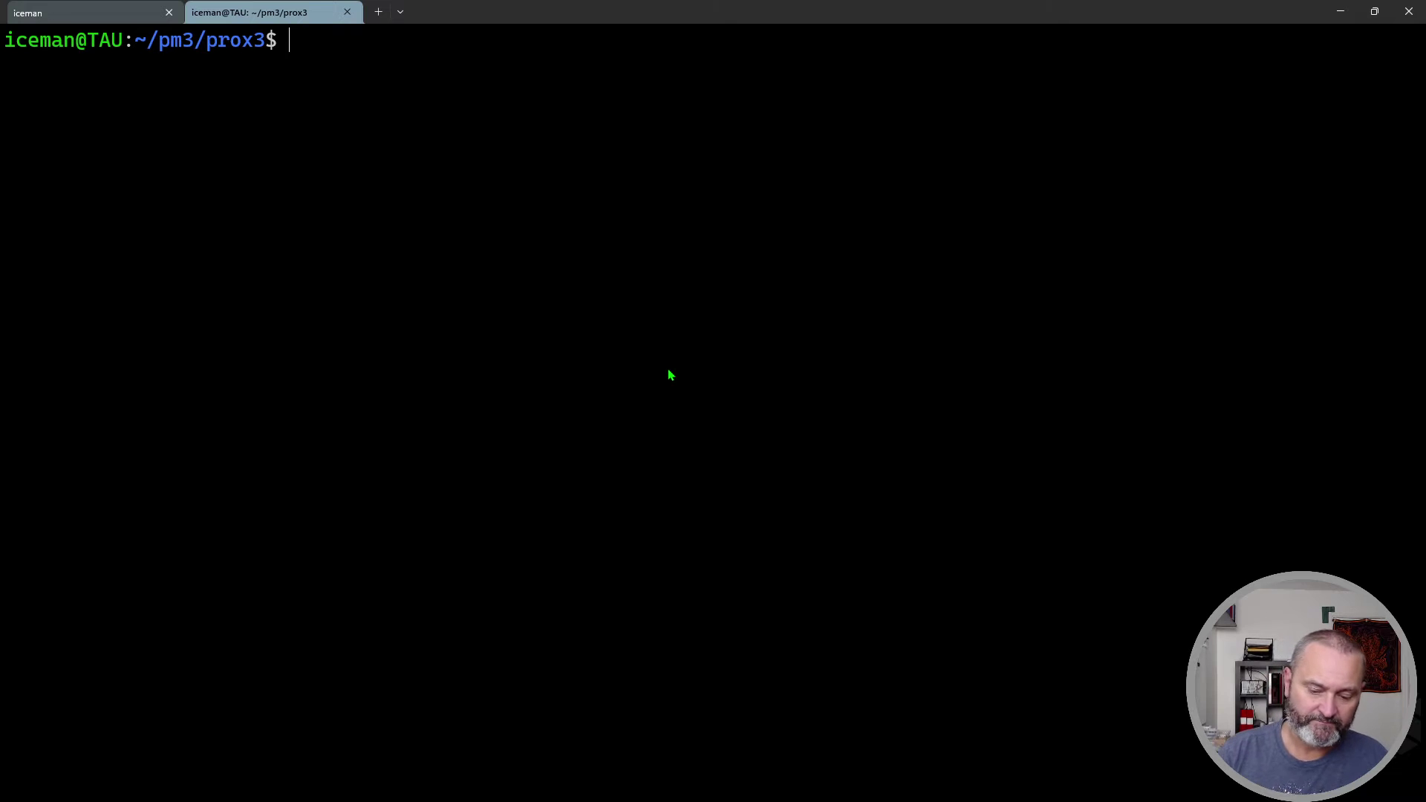
type("make -j")
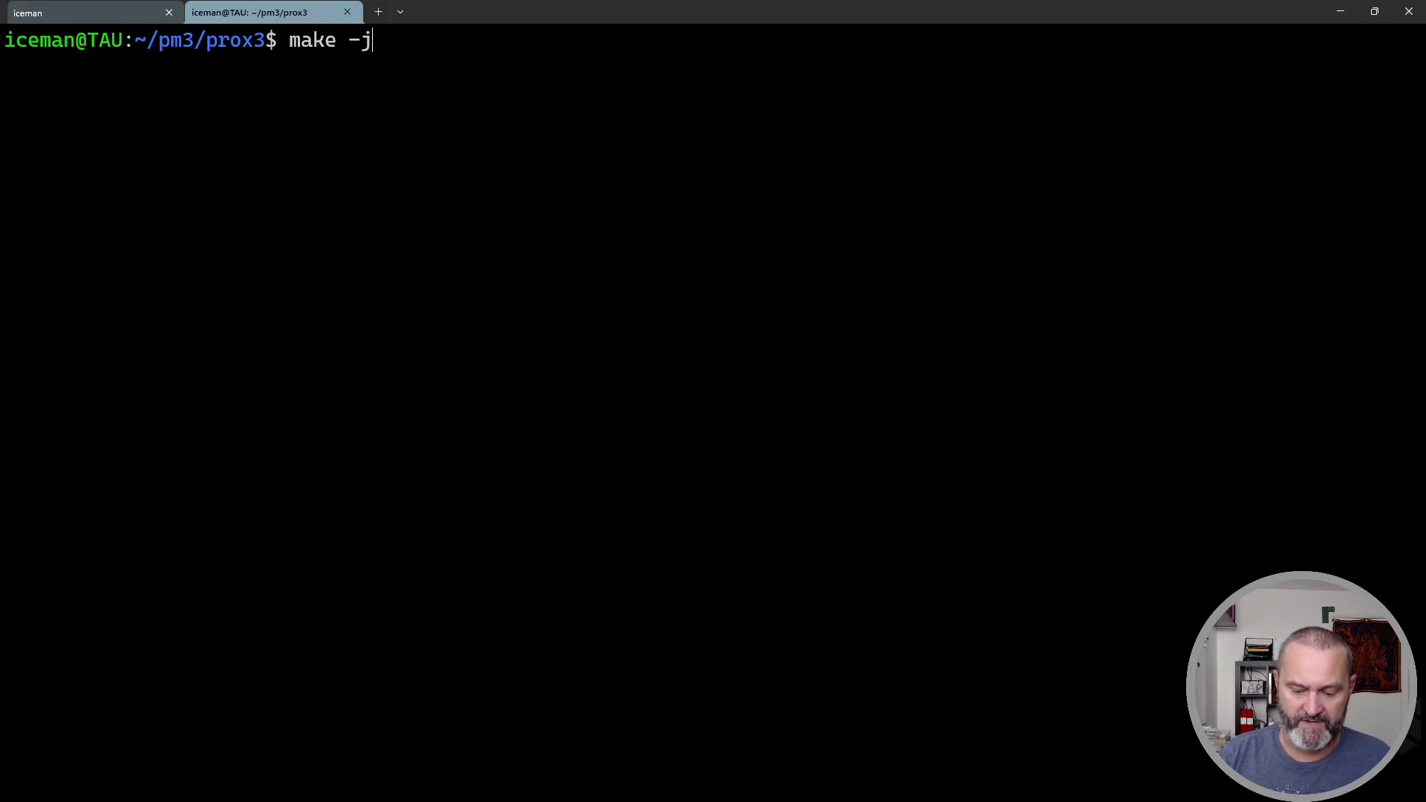
type(";git pull;")
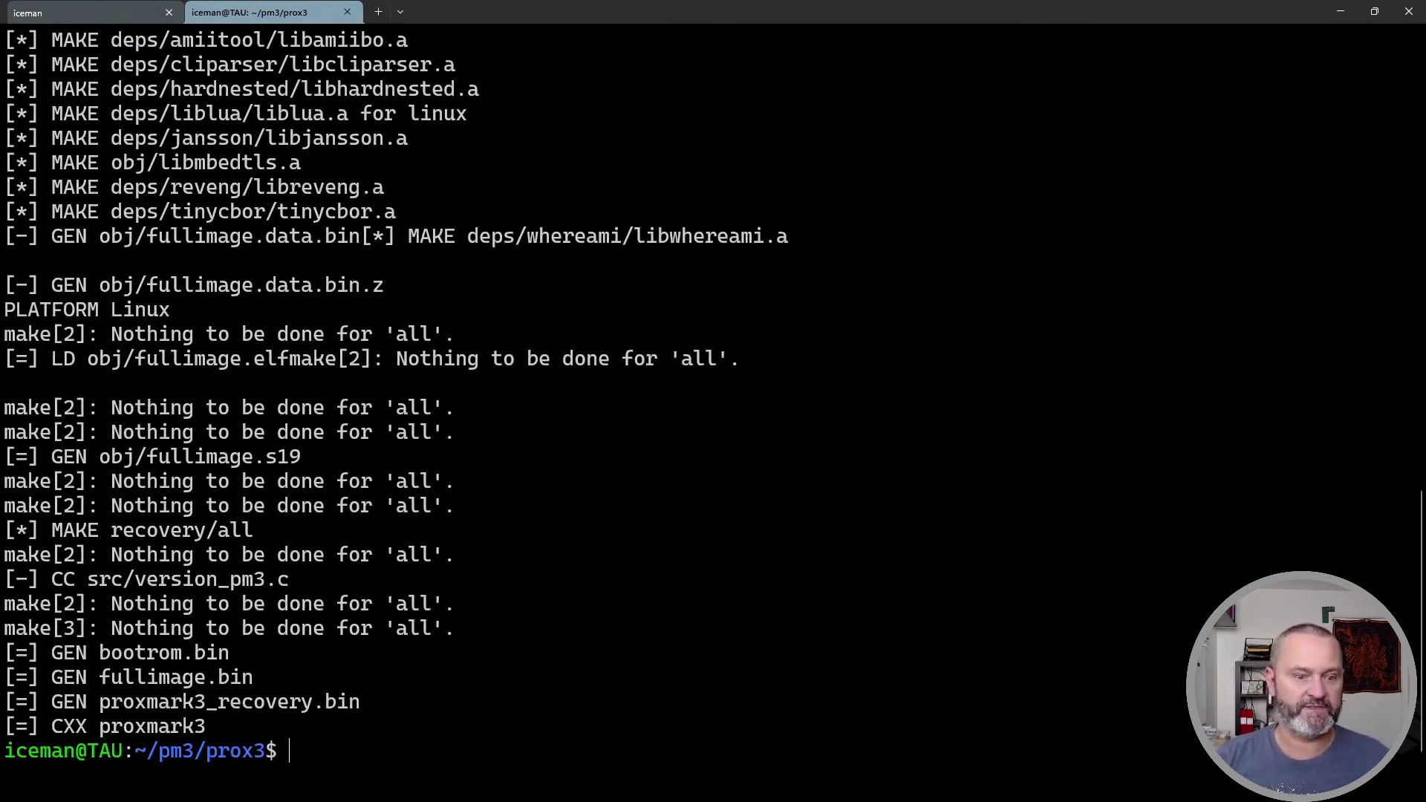
type("./pm3-flash-all")
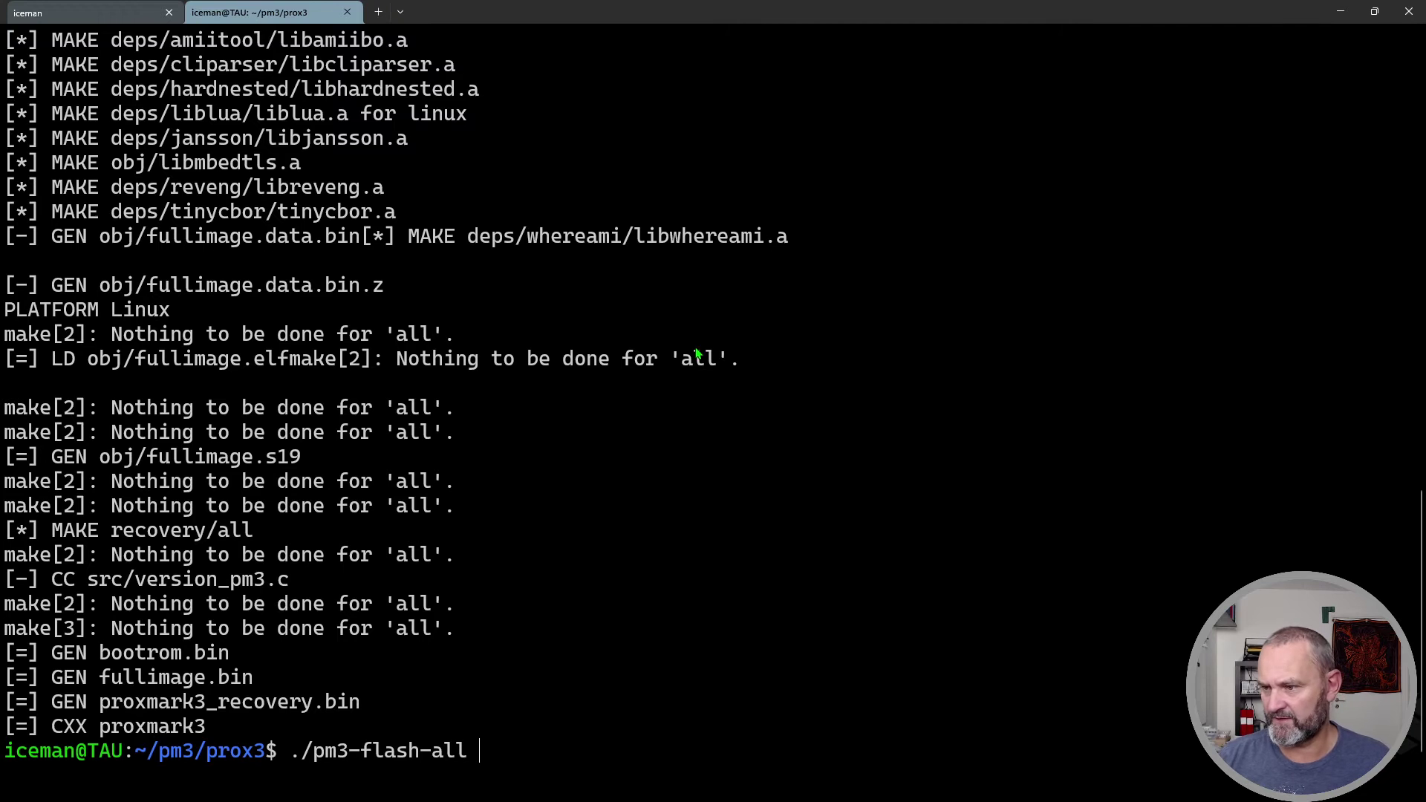
- Enlarge the terminal font and run ./pm3-flash-all, which waits for the device on /dev/ttyS8
key("ctrl+plus")
key("ctrl+plus")
key("Return")
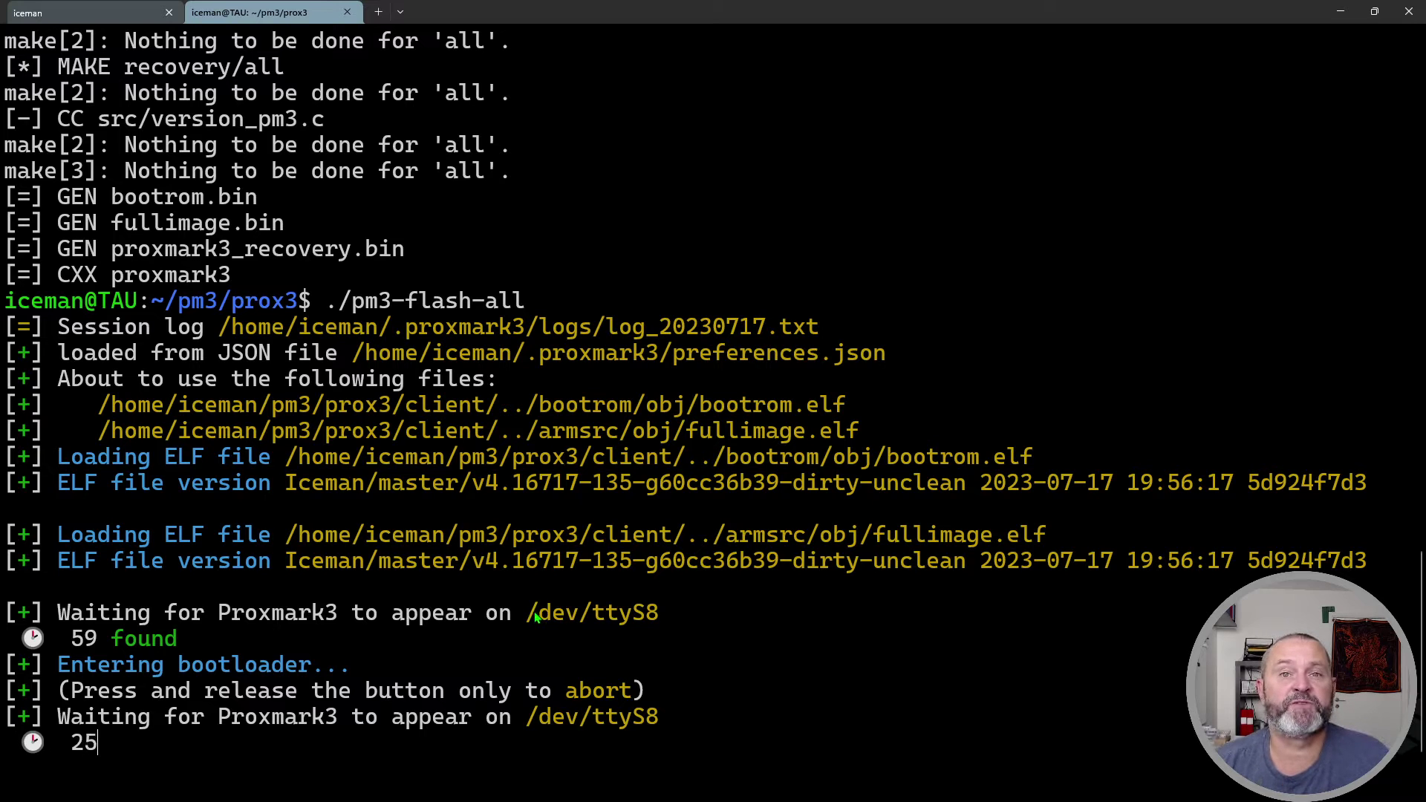
left_click_drag(526, 613, 676, 633)
left_click(718, 607)
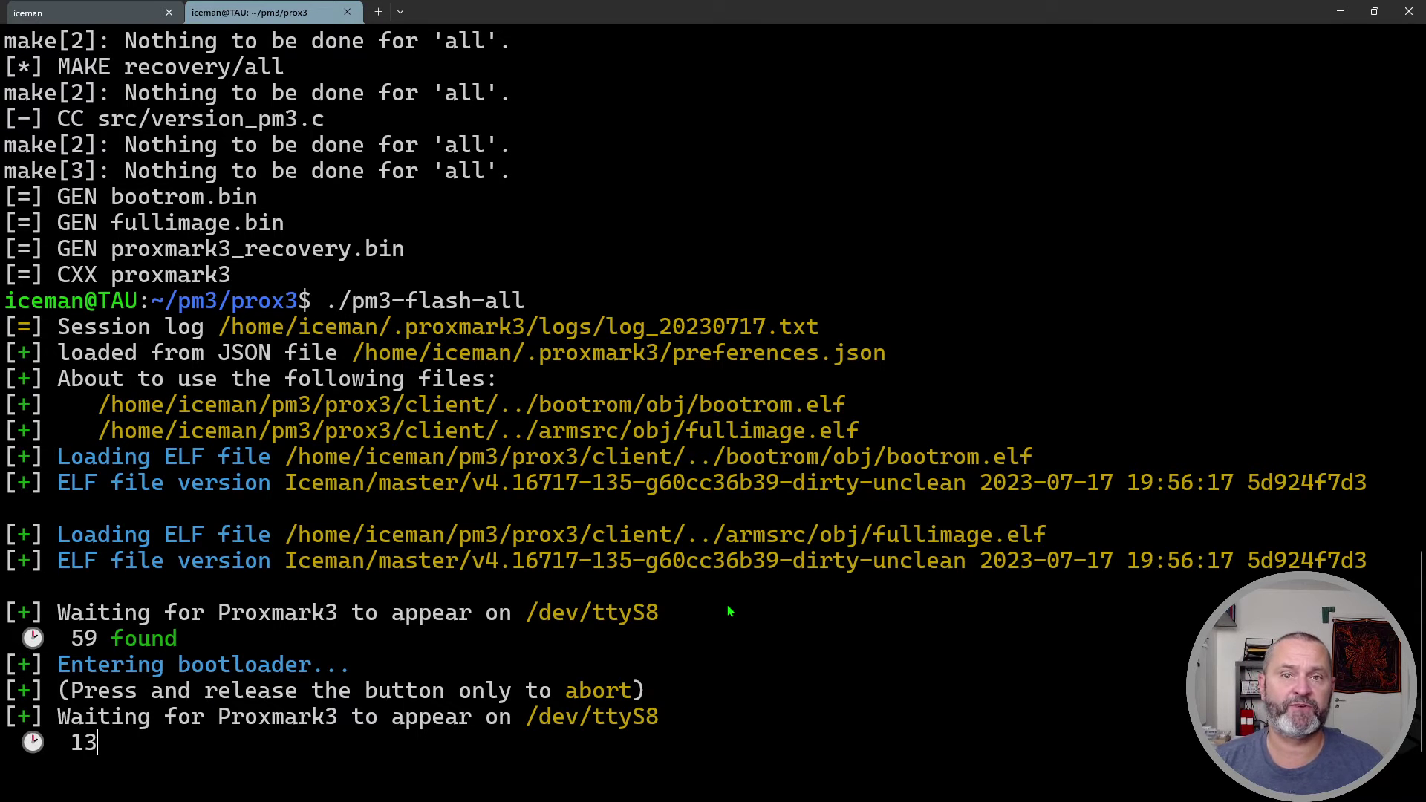
- Abort the stalled flash with Ctrl+C and rerun ./pm3-flash-all until it reports All done
key("ctrl+c")
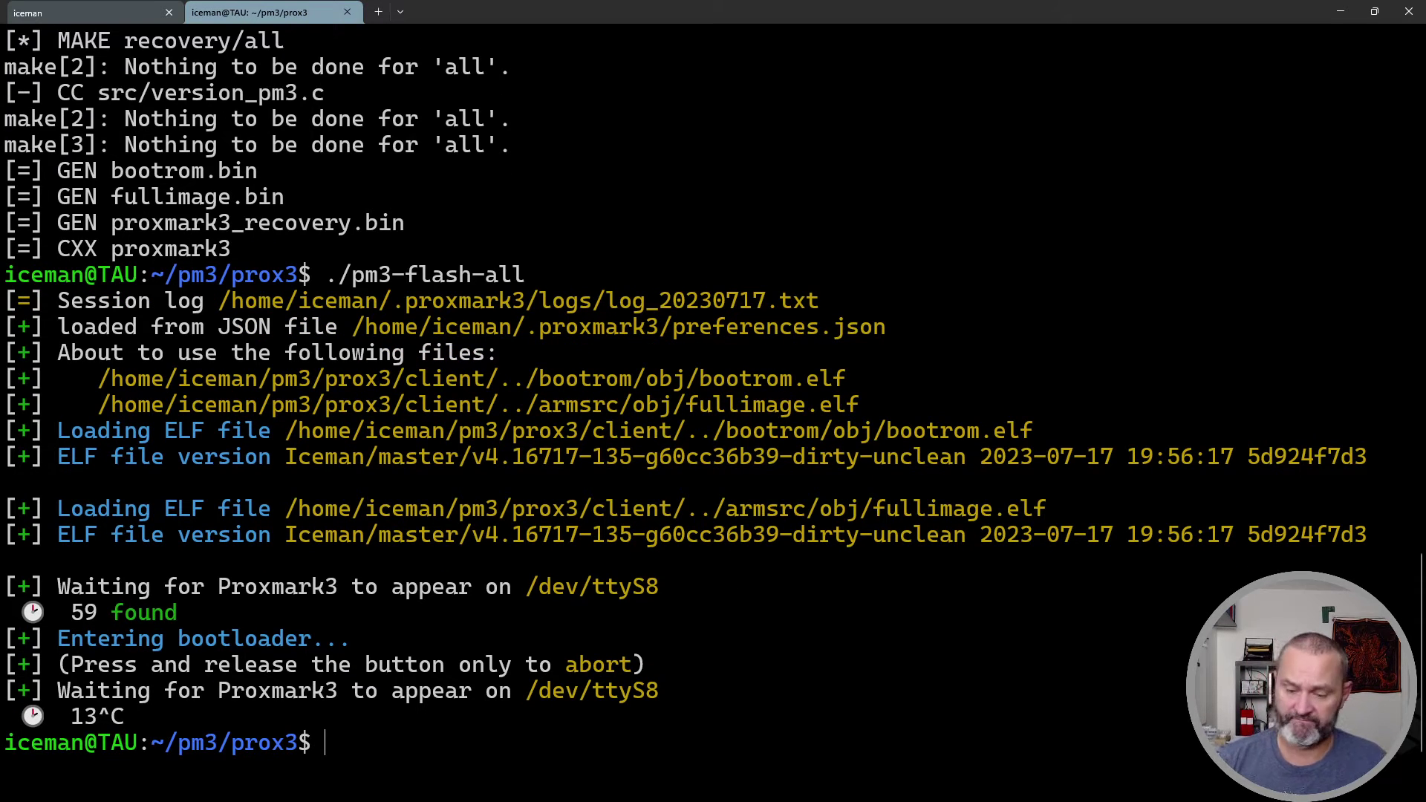
key("Up")
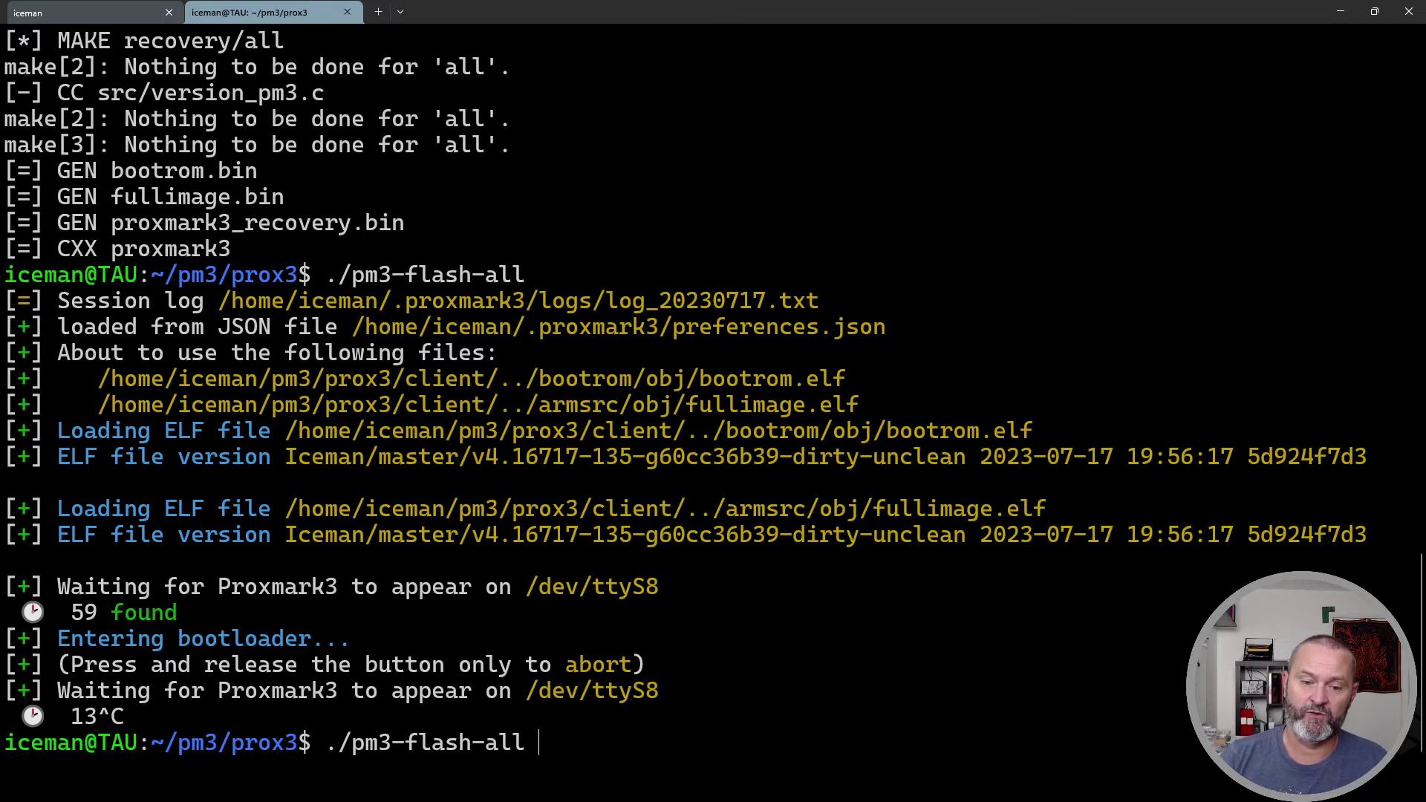
key("Return")
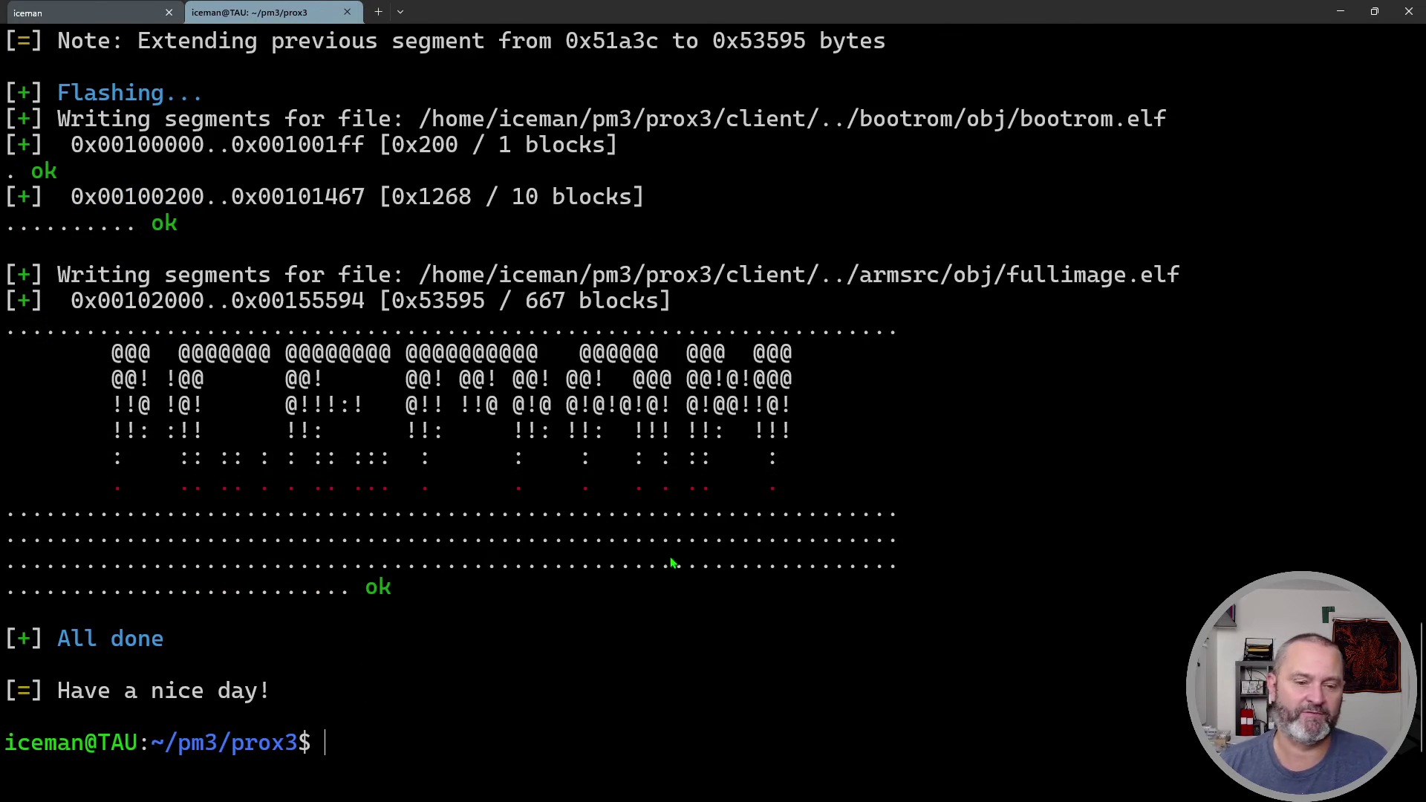
scroll(660, 570, "up", 5)
scroll(565, 513, "up", 10)
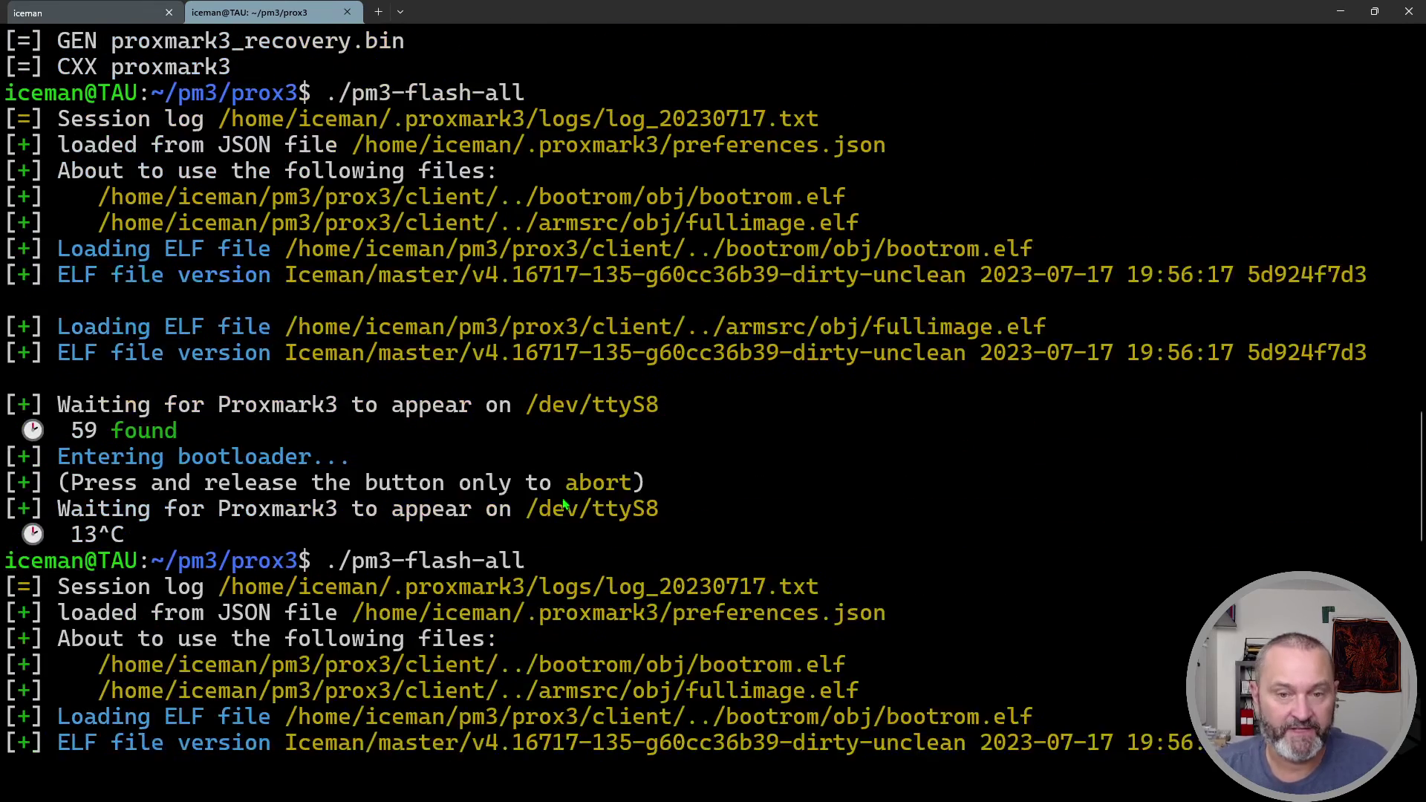
scroll(565, 513, "down", 4)
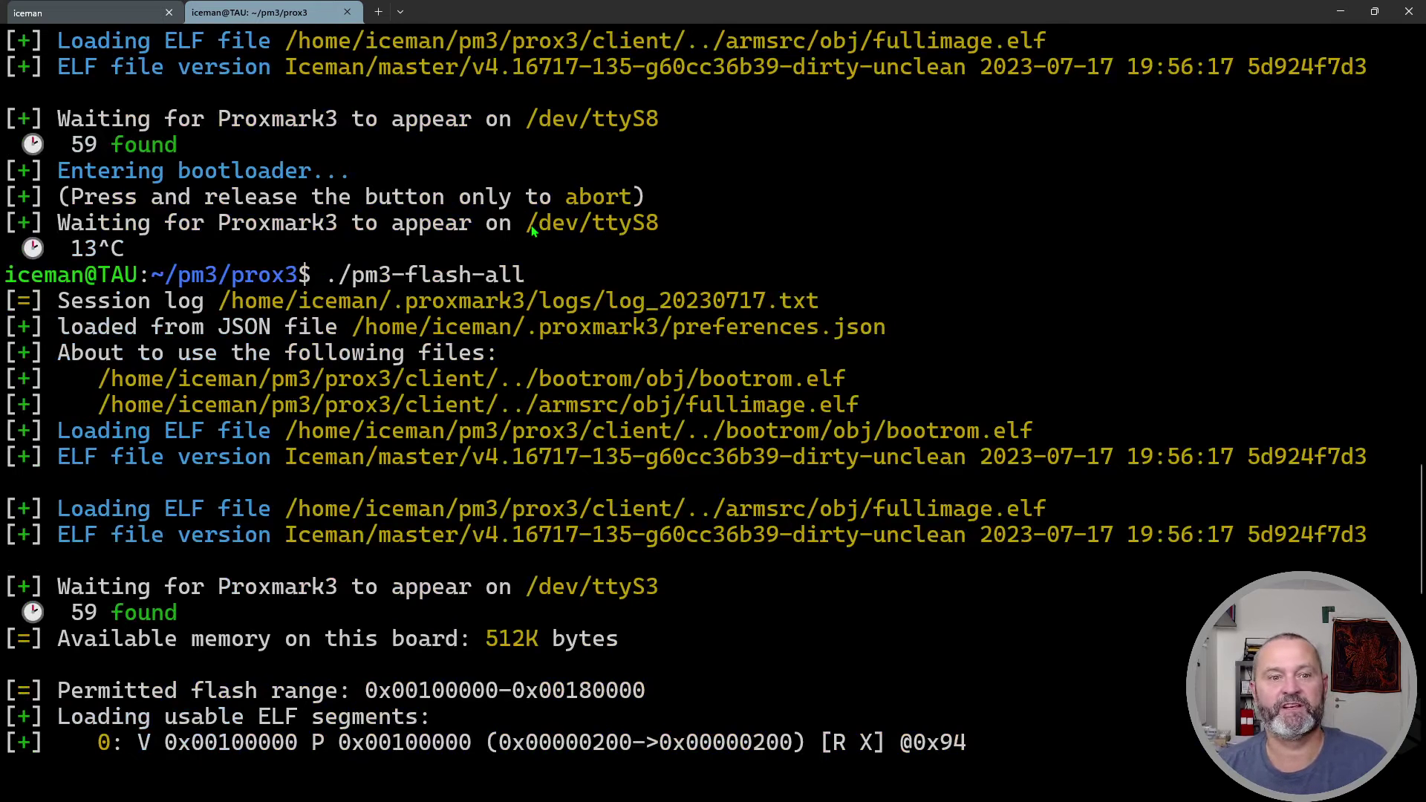
- Highlight the /dev/ttyS8 wait and the ttyS3 port the device actually used
mouse_move(524, 120)
left_mouse_down()
mouse_move(662, 119)
mouse_move(525, 124)
left_mouse_up()
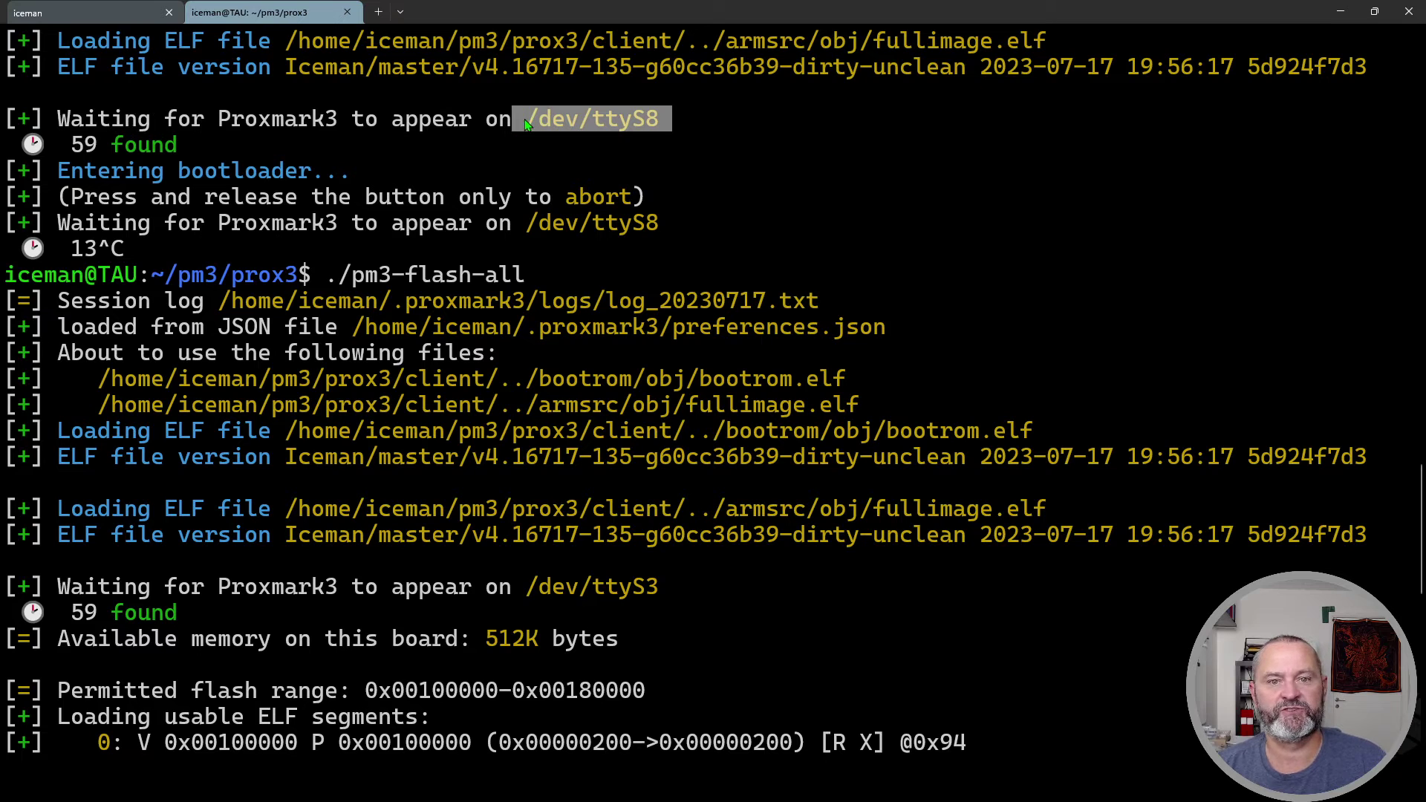
left_click(647, 127)
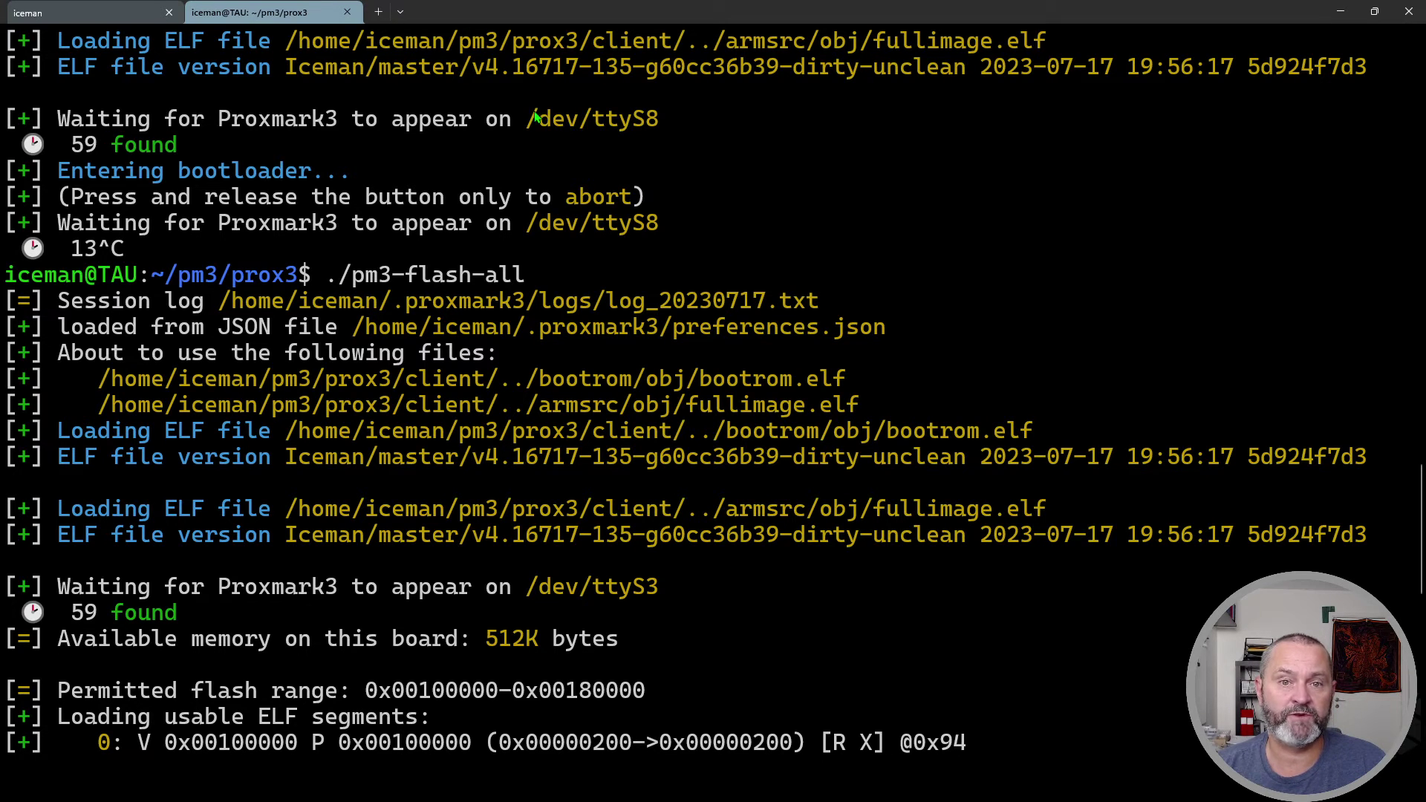
left_click_drag(526, 118, 657, 119)
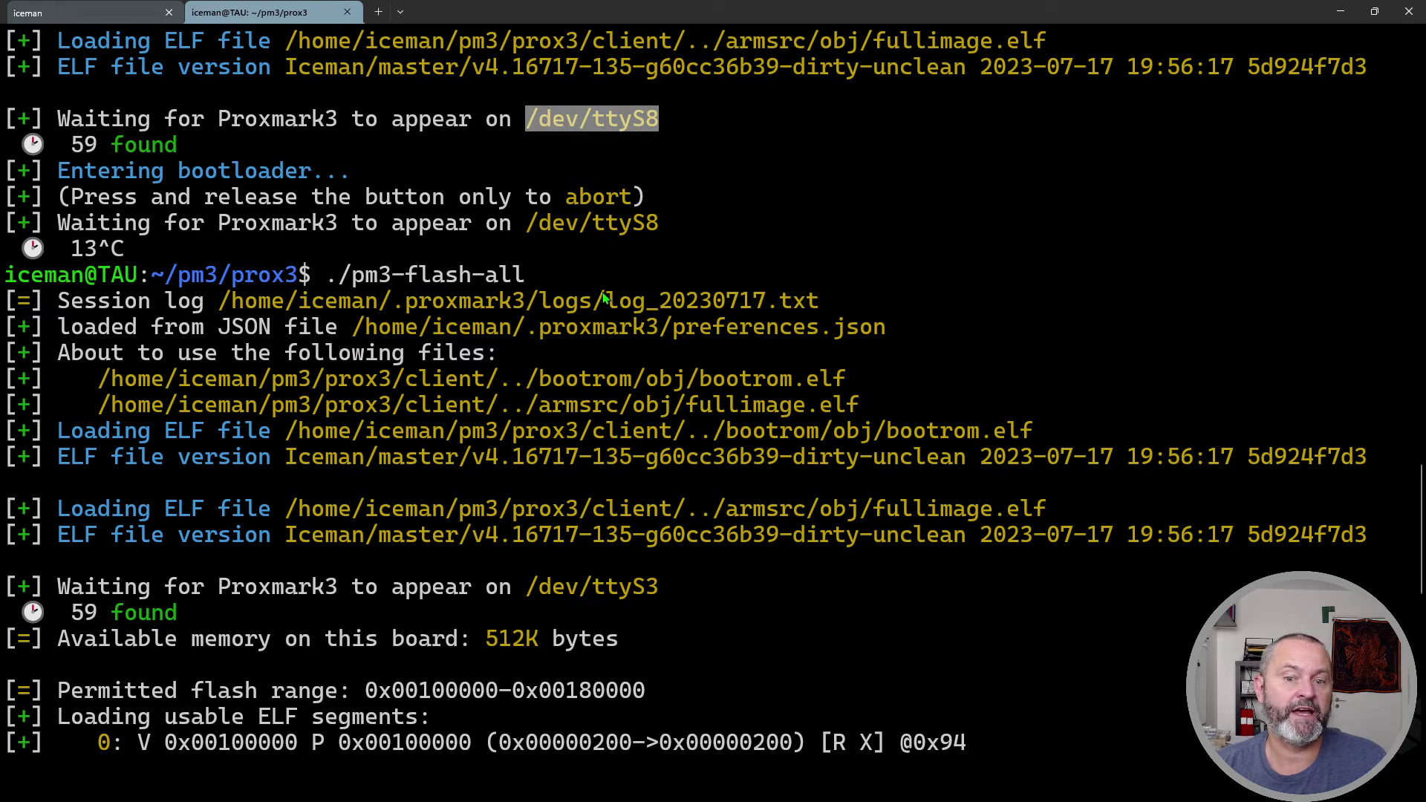
left_click_drag(666, 598, 598, 589)
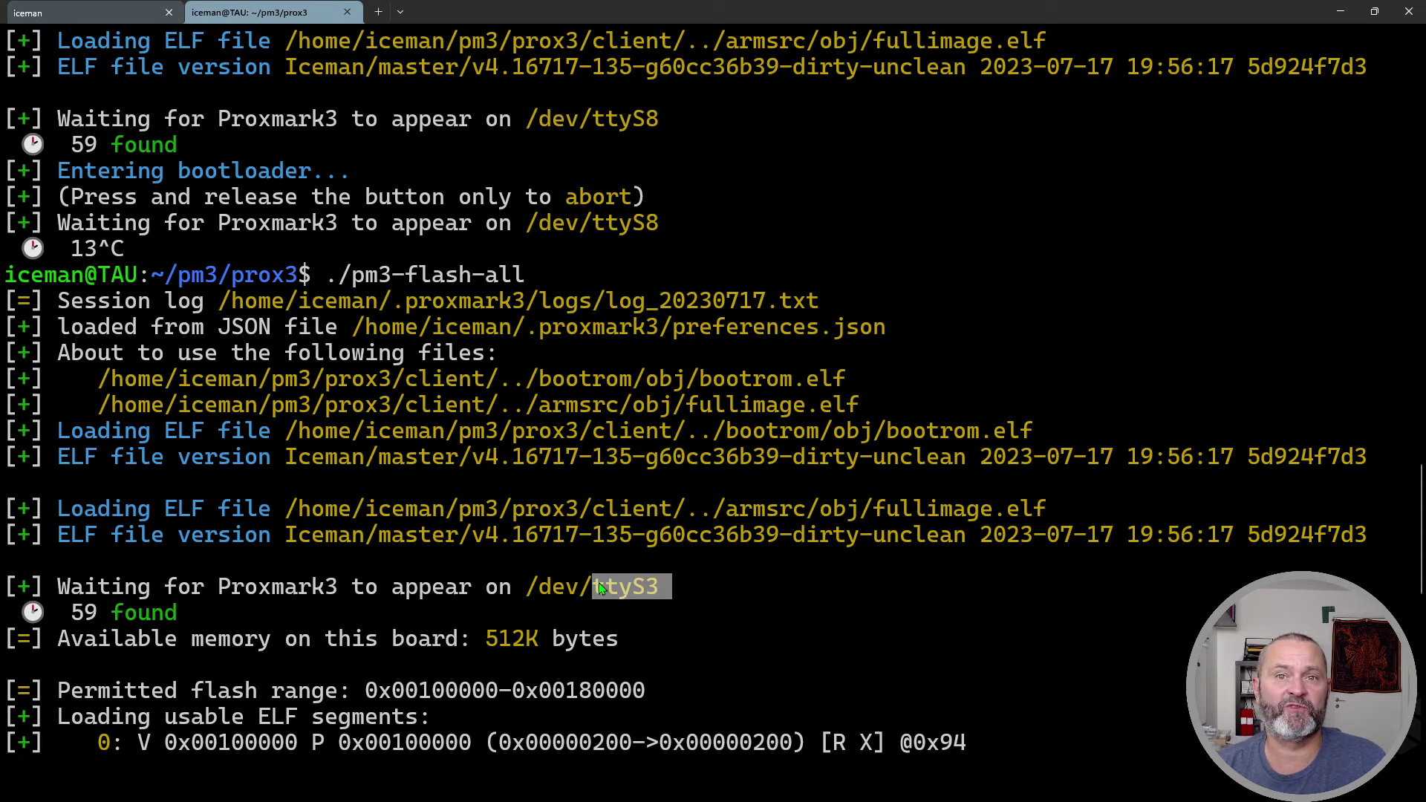
left_click(598, 588)
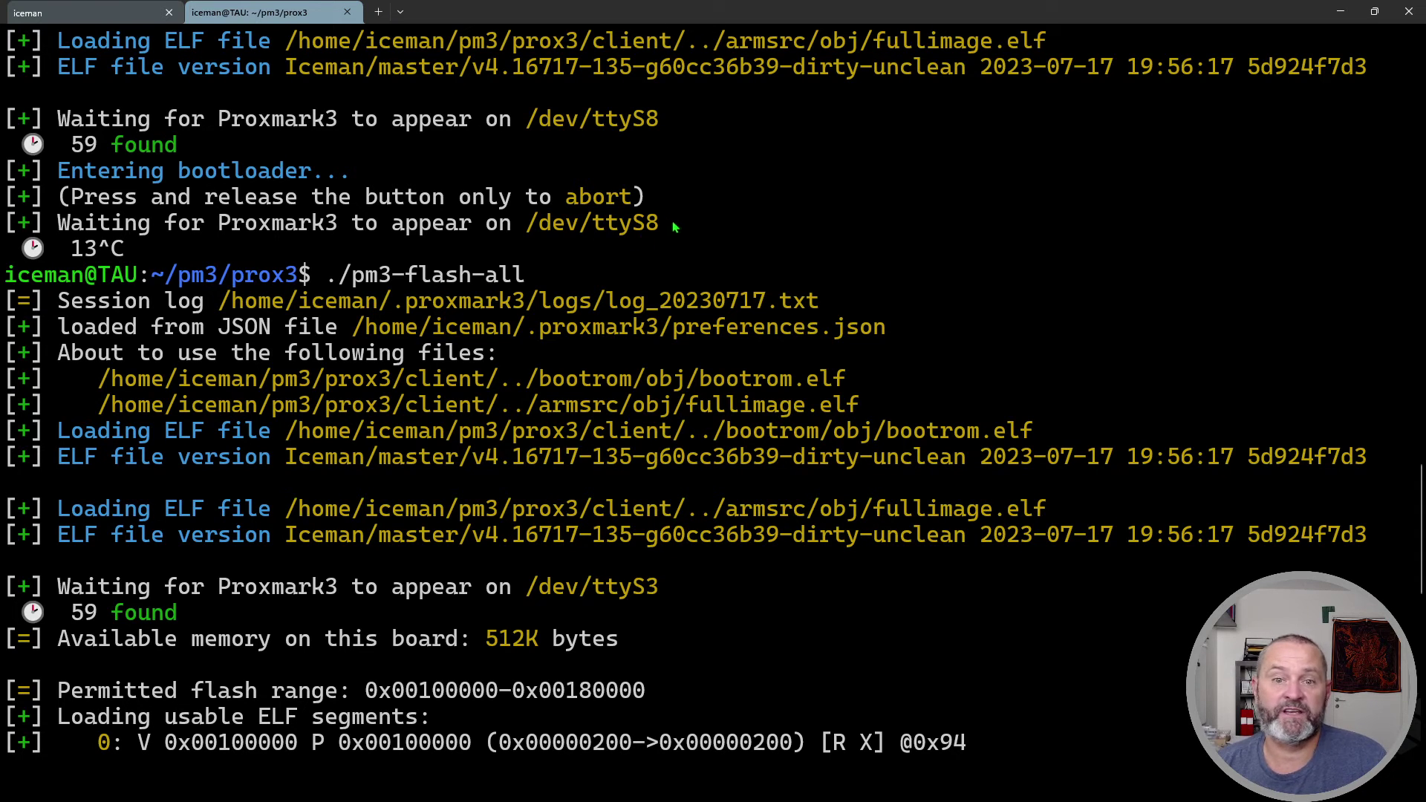
- Highlight the second /dev/ttyS8 wait and the countdown line aborted at 13^C
left_click_drag(682, 224, 516, 222)
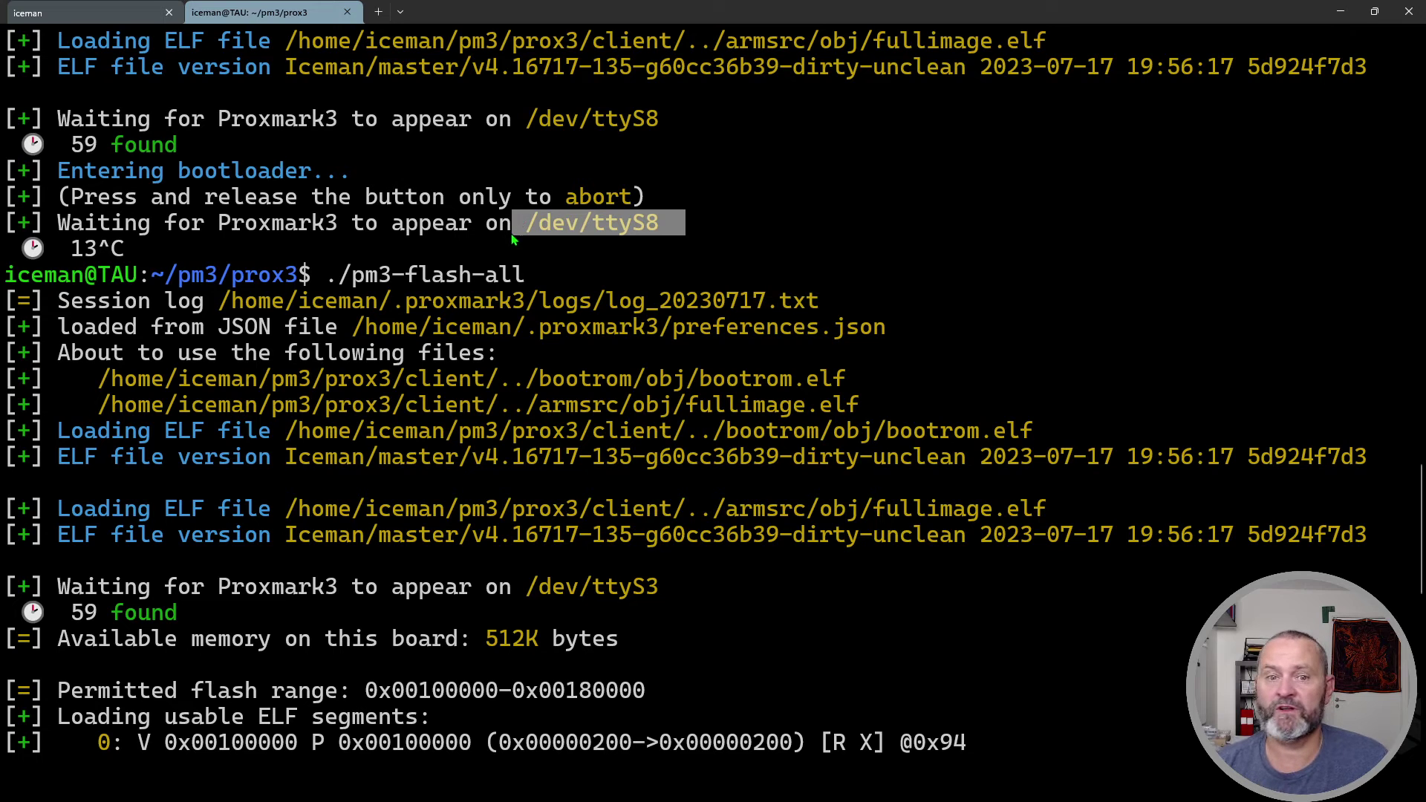
left_click(516, 222)
mouse_move(268, 247)
left_mouse_down()
mouse_move(21, 247)
mouse_move(11, 224)
left_mouse_up()
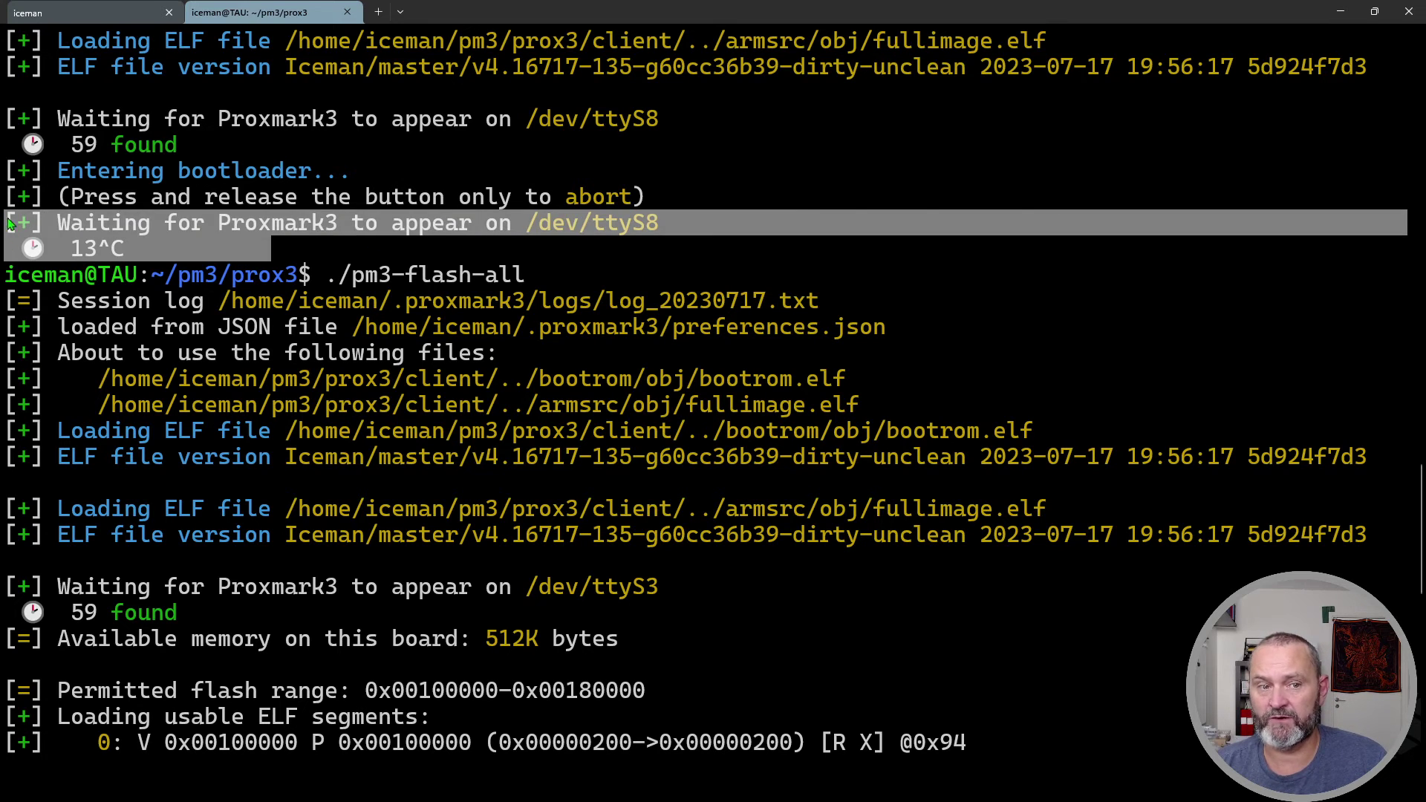
left_click(380, 254)
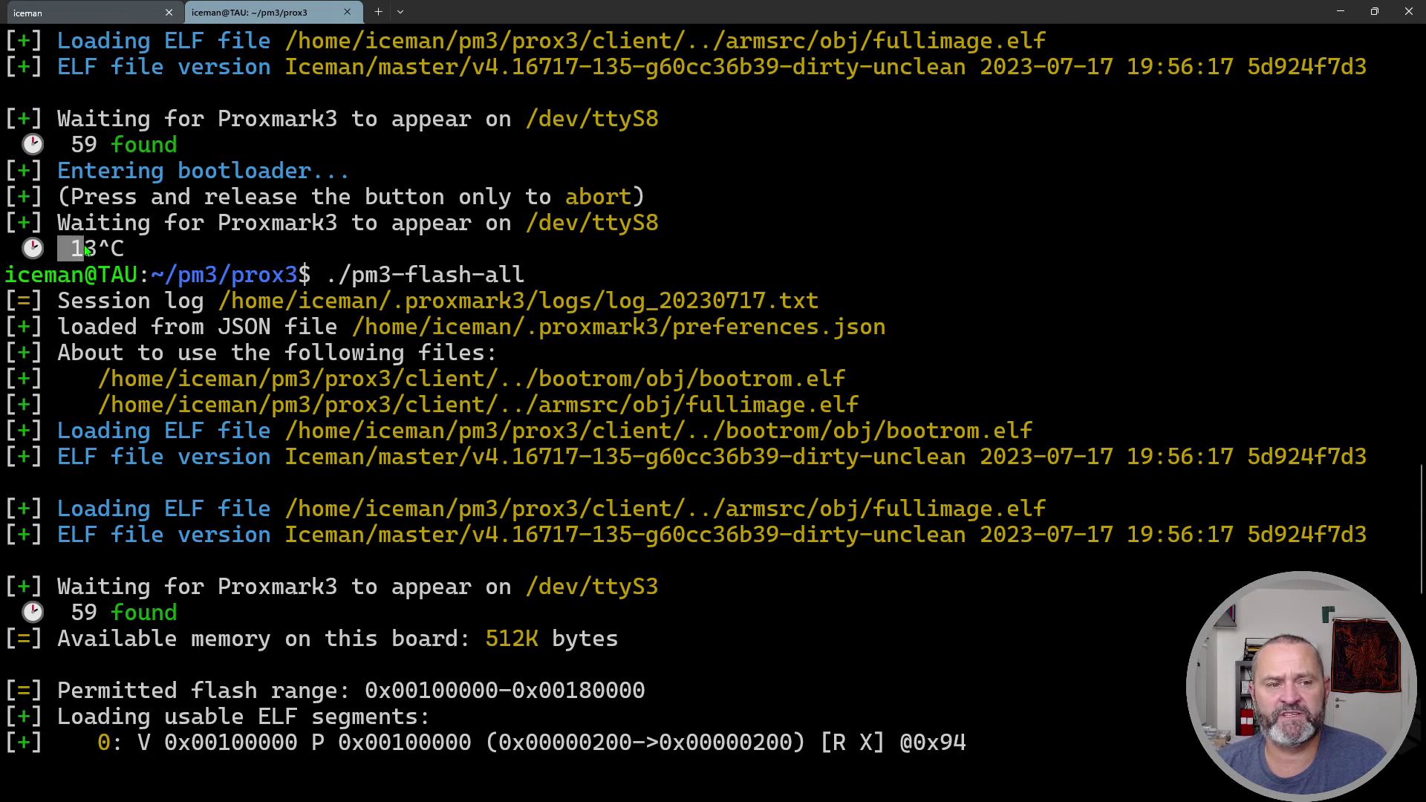
left_click_drag(56, 248, 111, 248)
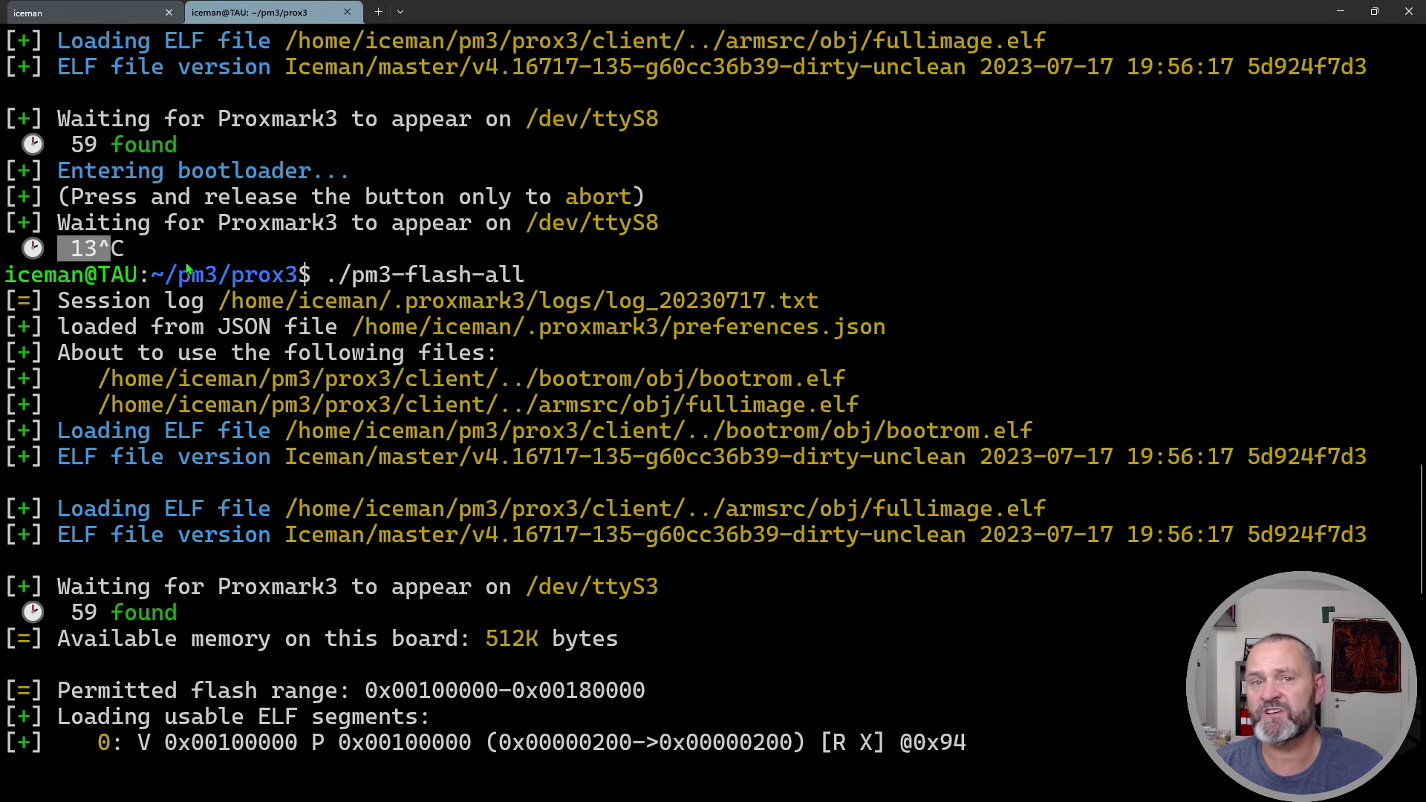